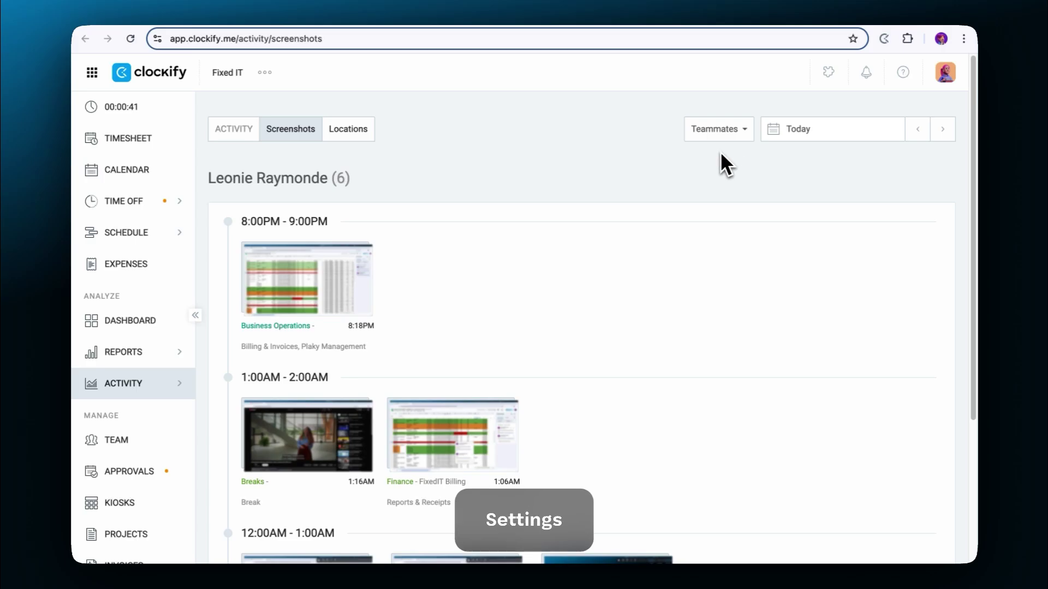
# View a captured screenshot up close and download the Mac desktop app.
pyautogui.click(309, 279)
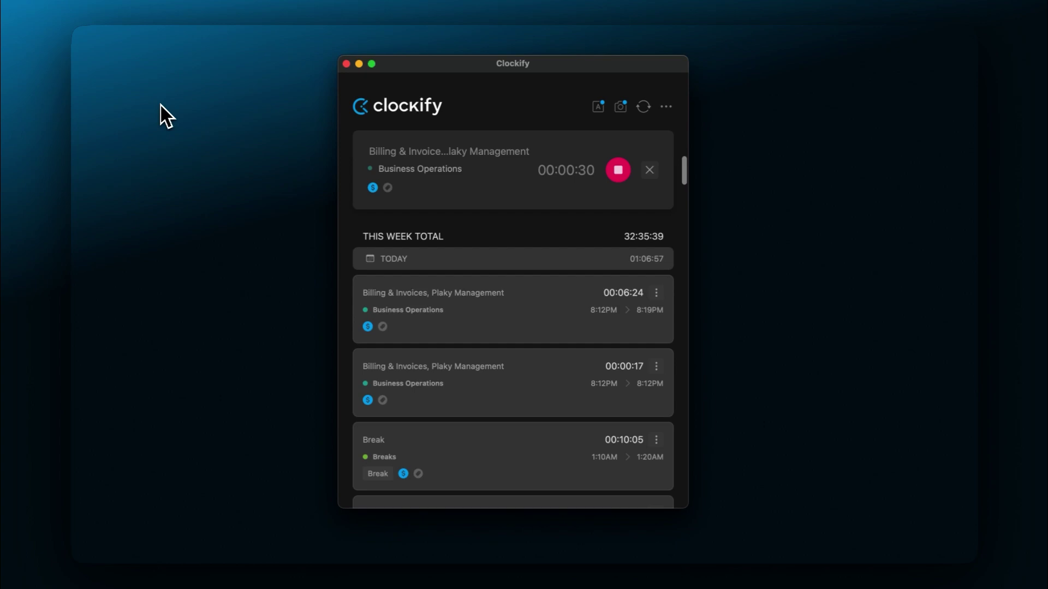
pyautogui.click(665, 107)
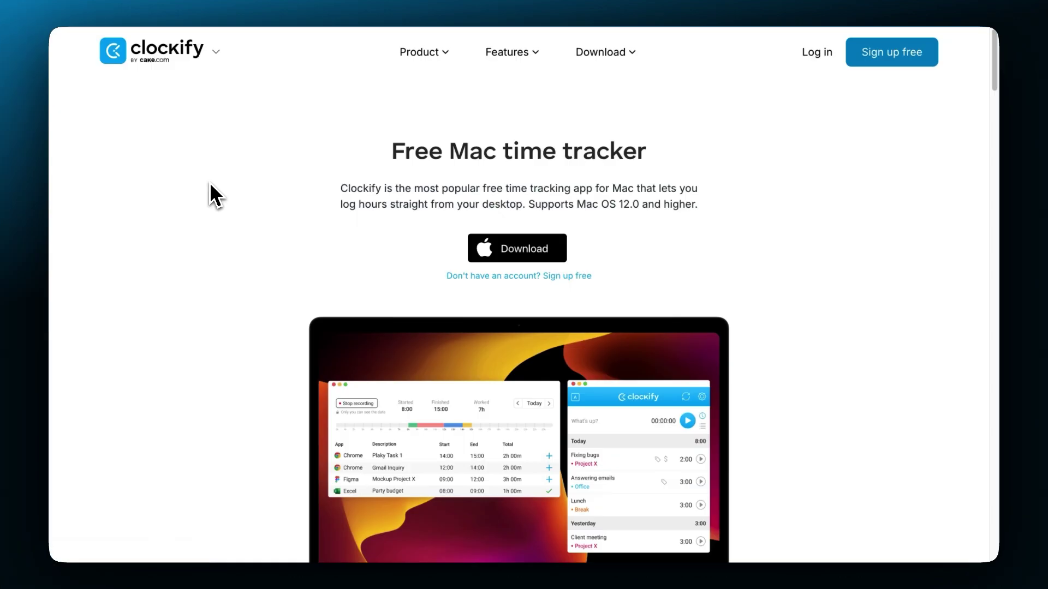
pyautogui.click(506, 252)
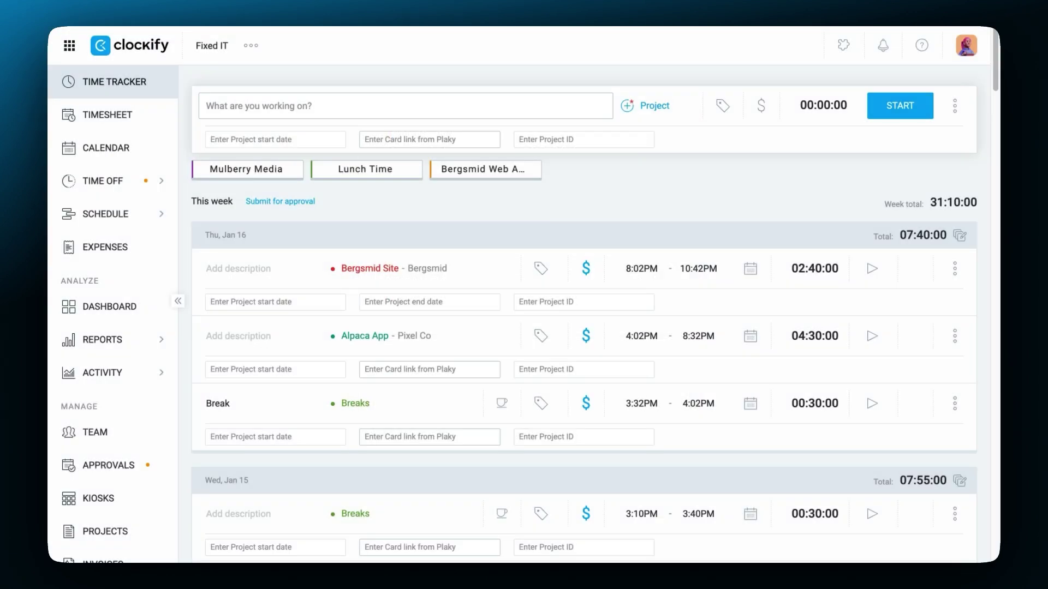
# In Fixed IT workspace settings, enable screenshot capturing, accept the privacy notice, and enable high-resolution screenshots.
pyautogui.click(256, 47)
pyautogui.click(296, 76)
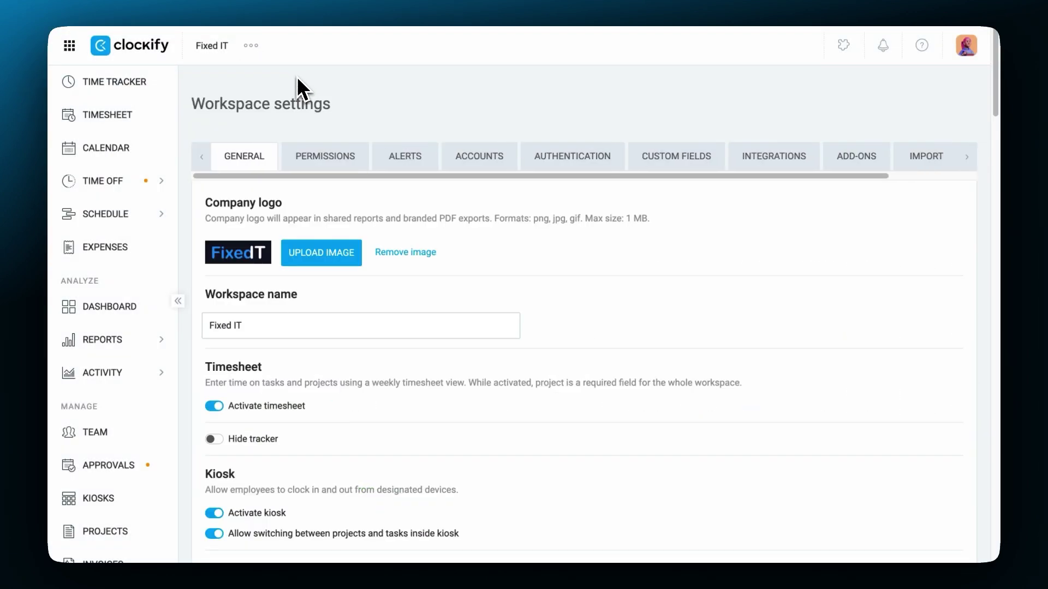
pyautogui.scroll(-15, 692, 299)
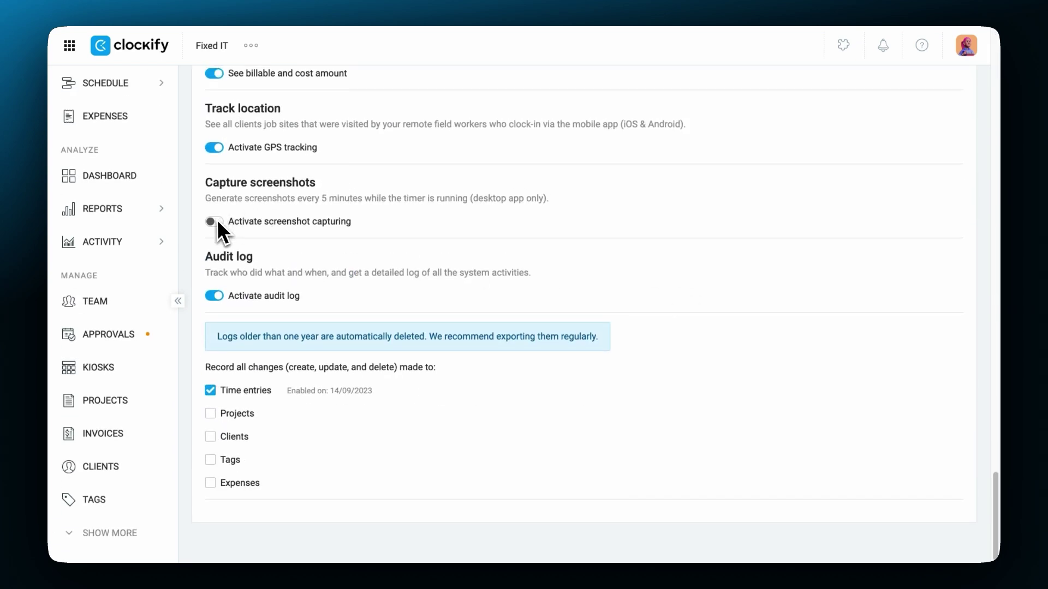
pyautogui.click(215, 221)
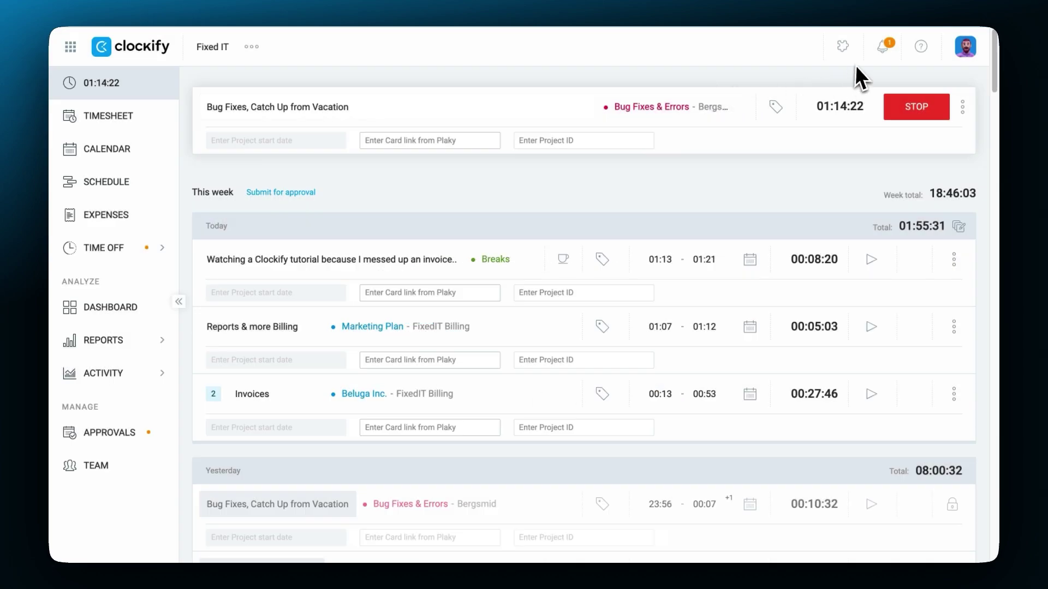
pyautogui.click(880, 55)
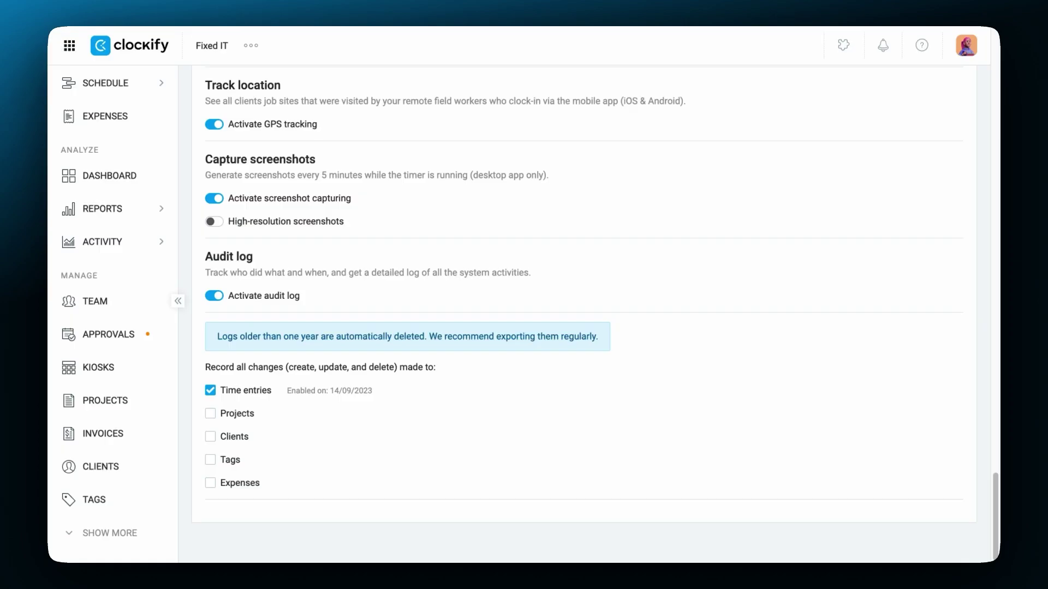
pyautogui.click(207, 220)
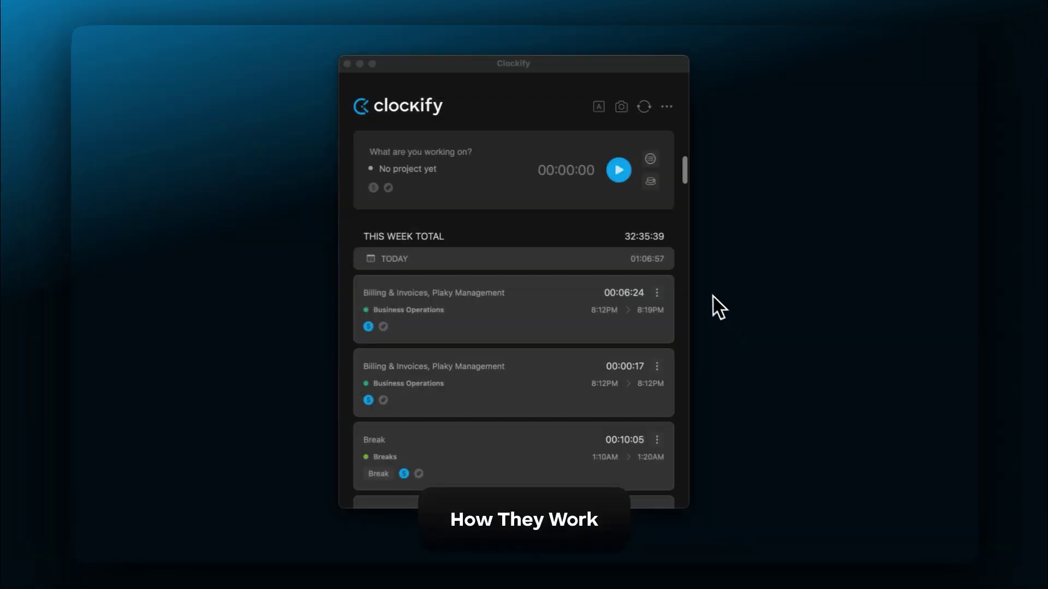
# Start a timer described 'Billing & Invoices, Plaky Management' under the Business Operations project.
pyautogui.click(618, 178)
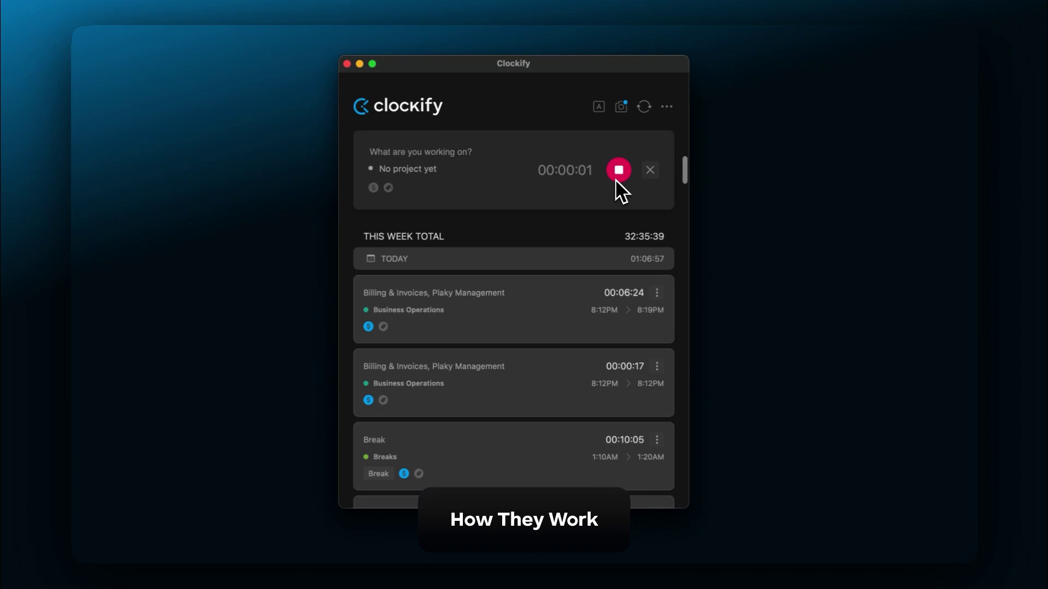
pyautogui.click(434, 173)
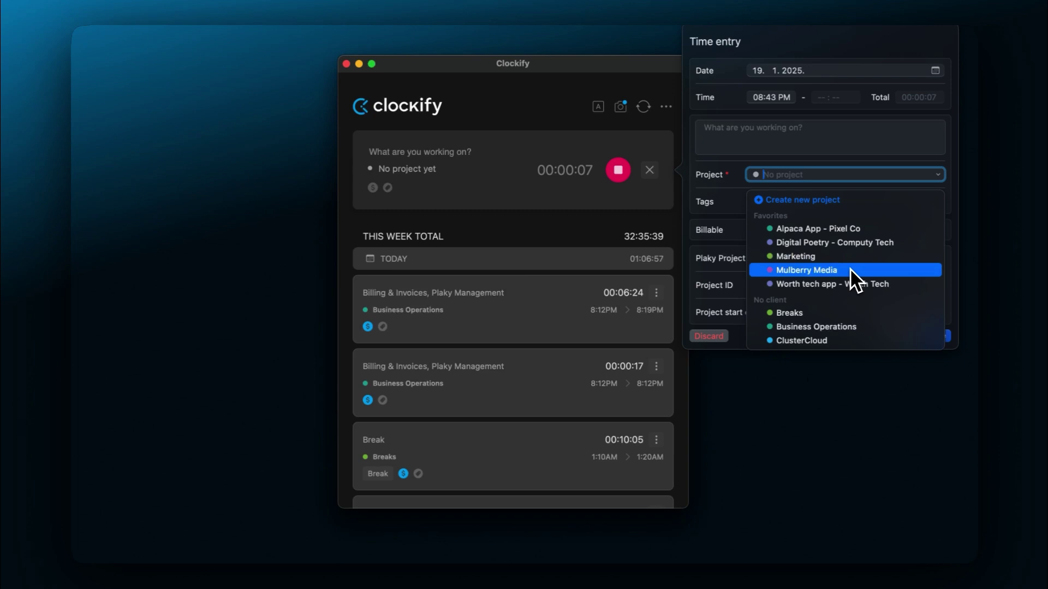
pyautogui.click(856, 325)
pyautogui.click(766, 143)
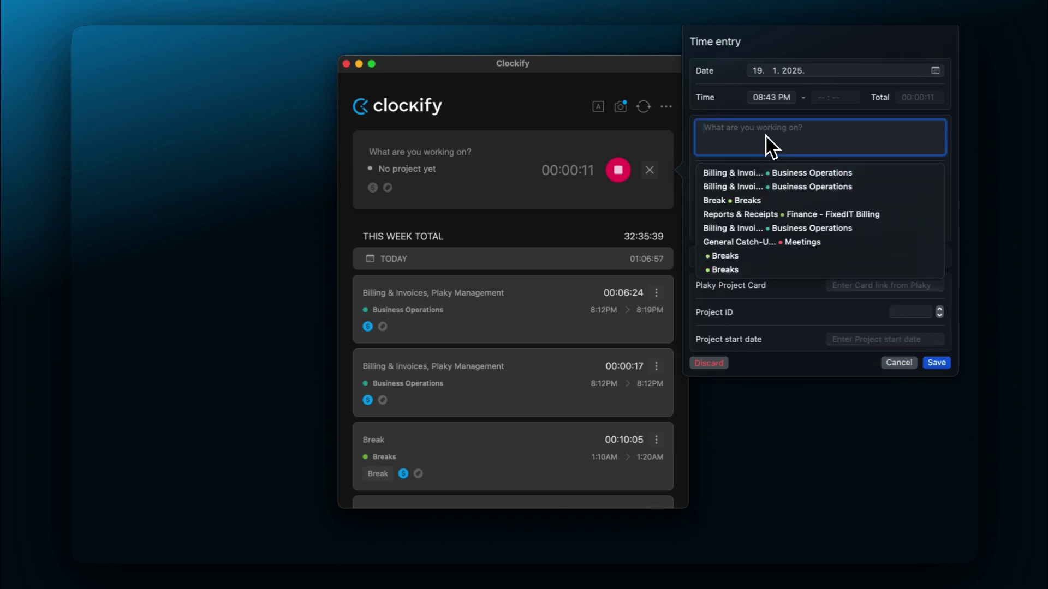
pyautogui.click(799, 186)
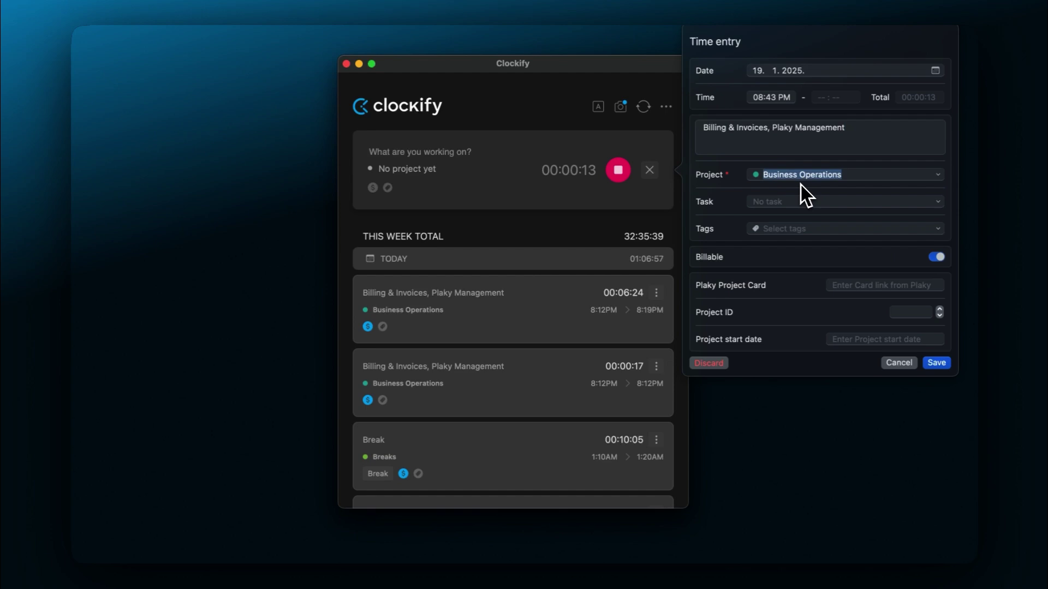
pyautogui.click(941, 365)
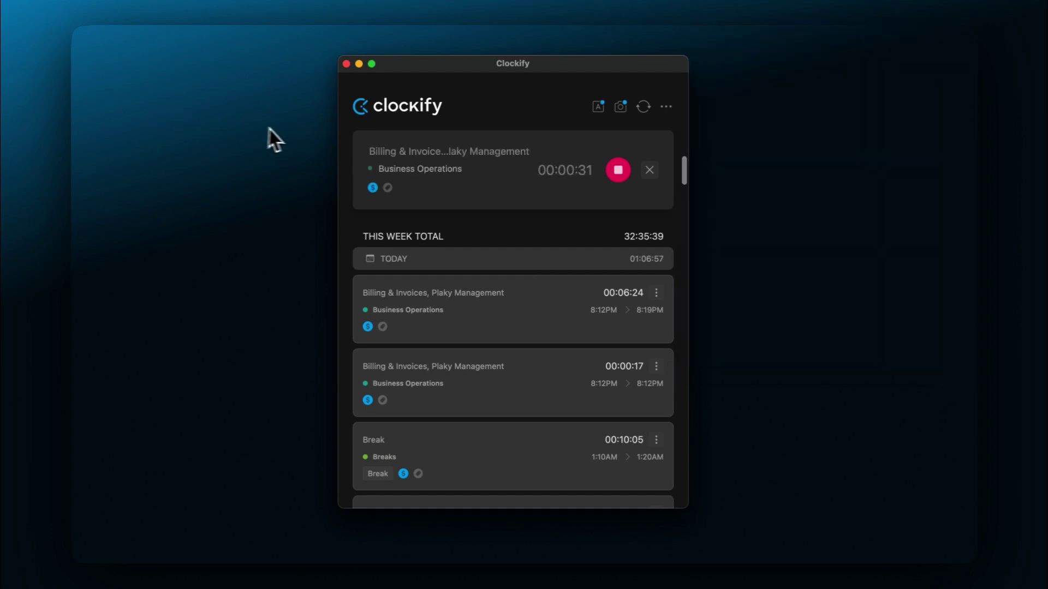
# Open the workspace's web Screenshots page from the desktop app's ⋯ menu.
pyautogui.click(666, 107)
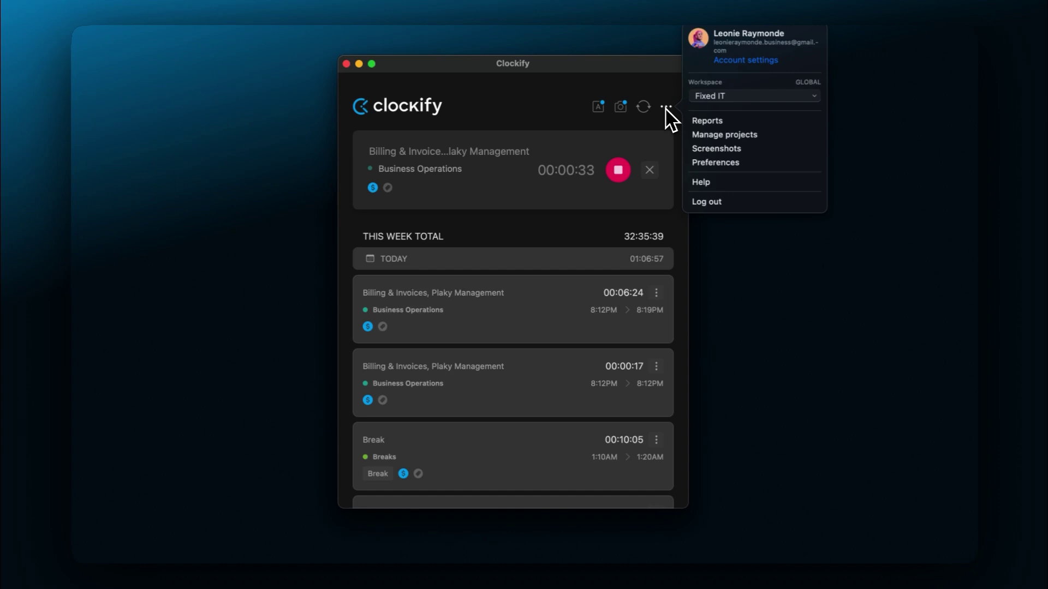
pyautogui.click(732, 150)
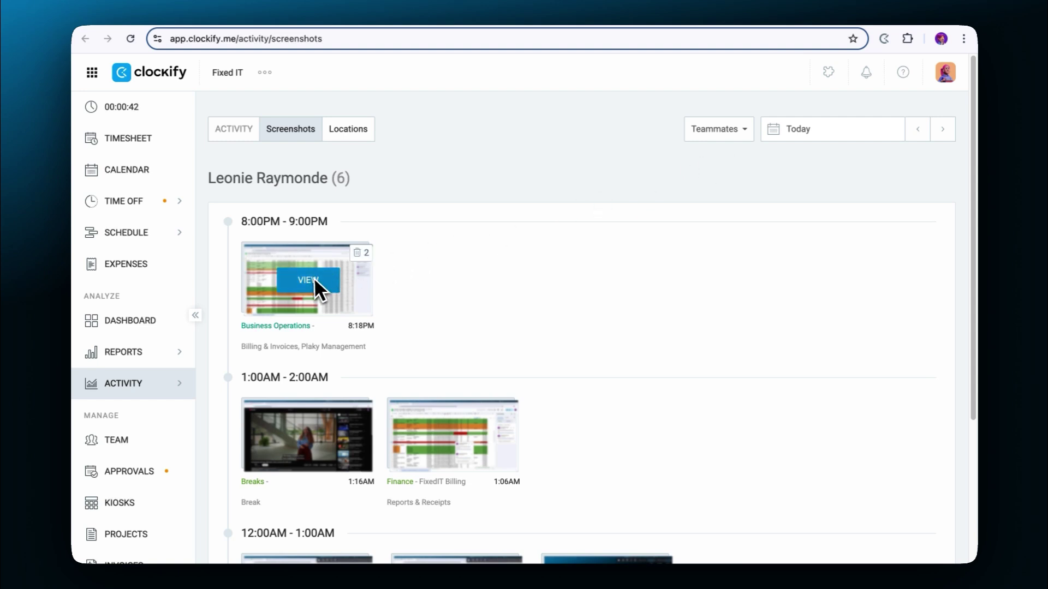
pyautogui.click(309, 280)
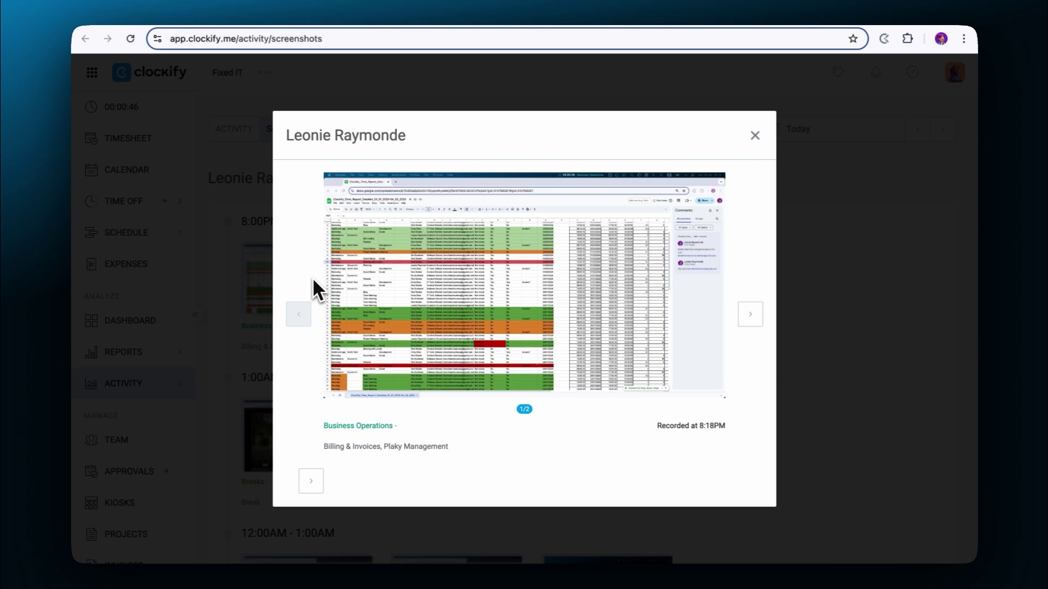
pyautogui.click(741, 314)
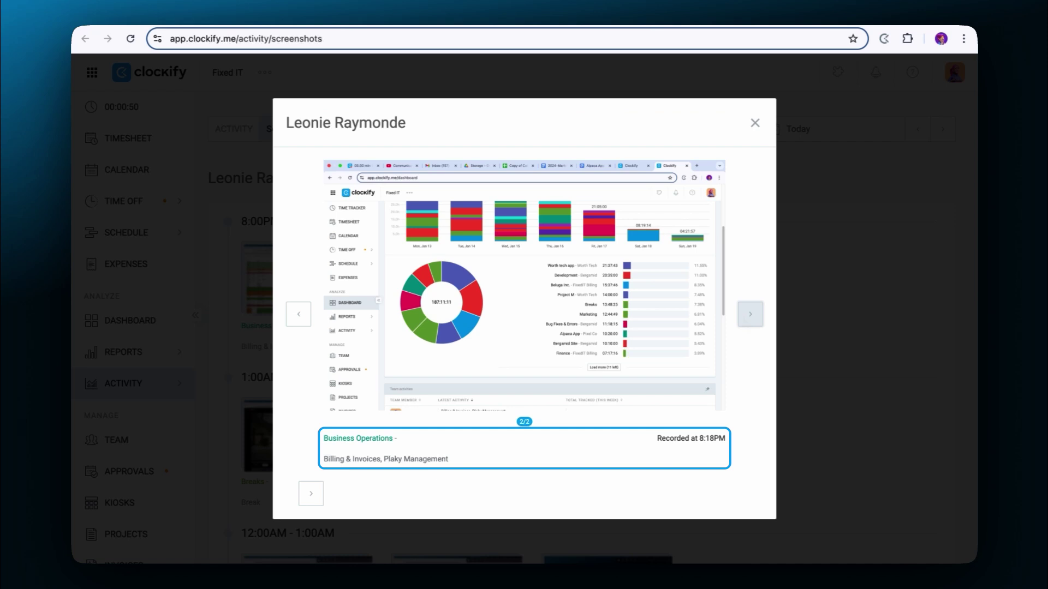
pyautogui.press('Right')
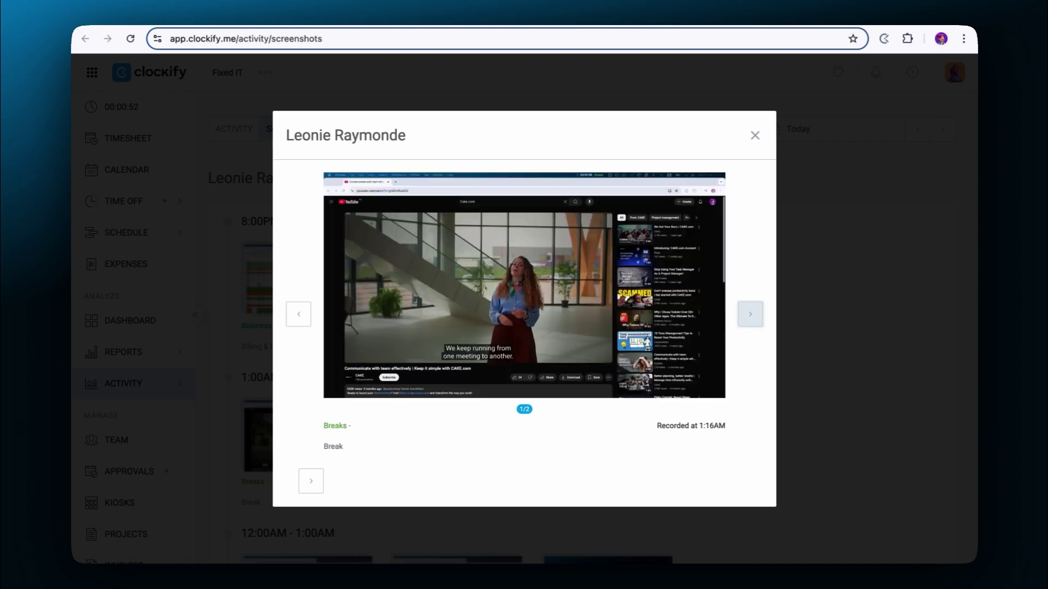
pyautogui.press('Right')
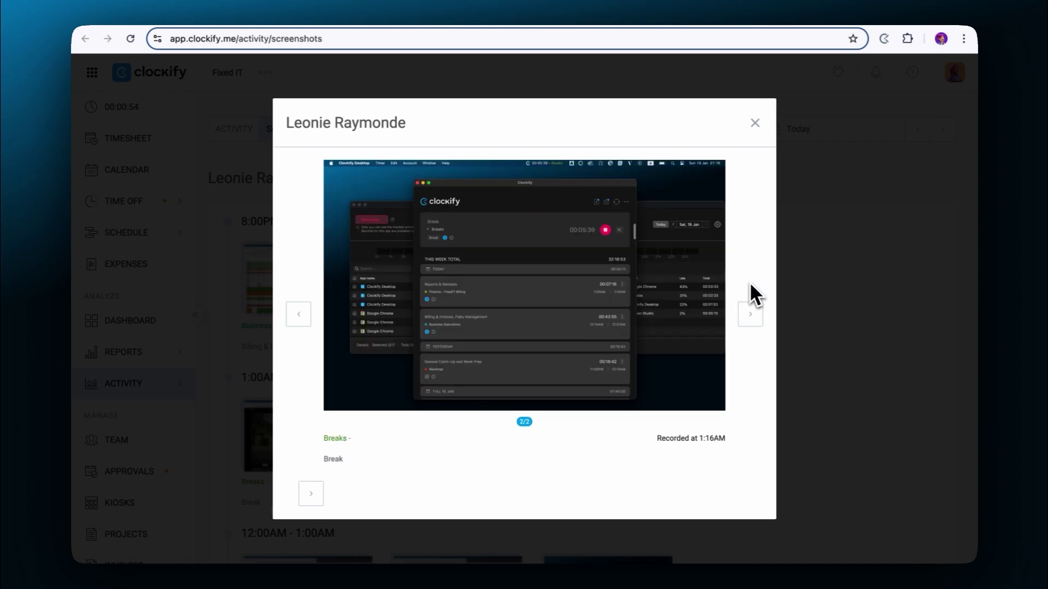
pyautogui.click(754, 124)
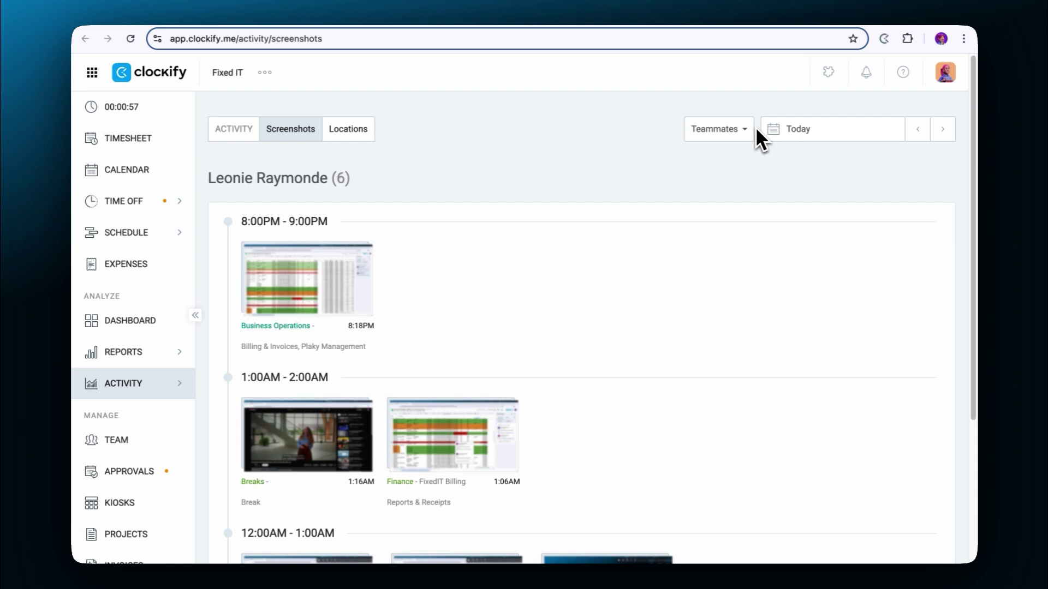
pyautogui.click(916, 128)
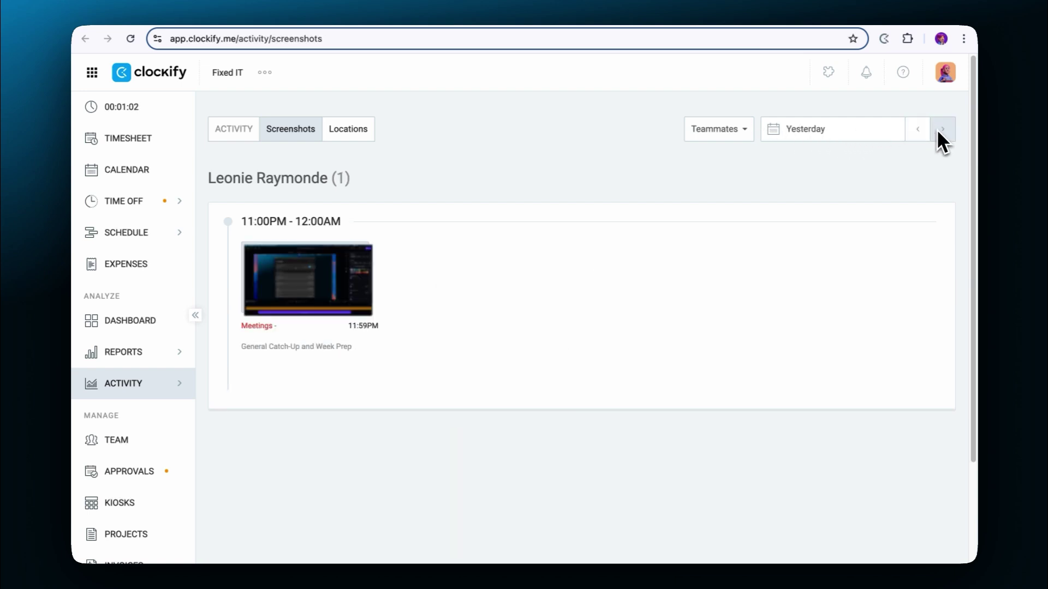
pyautogui.click(942, 131)
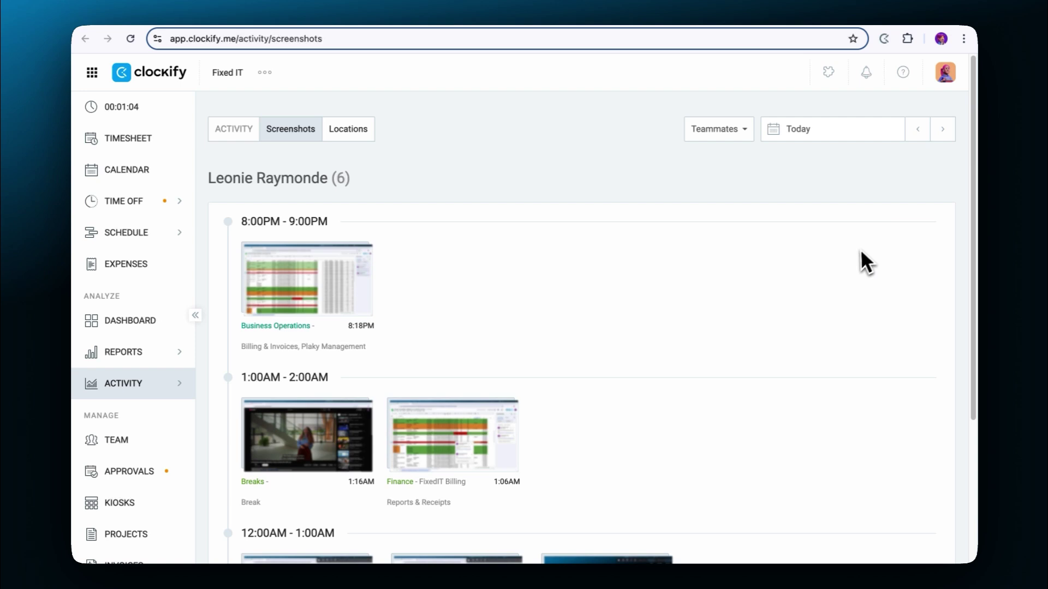
pyautogui.scroll(-2, 864, 262)
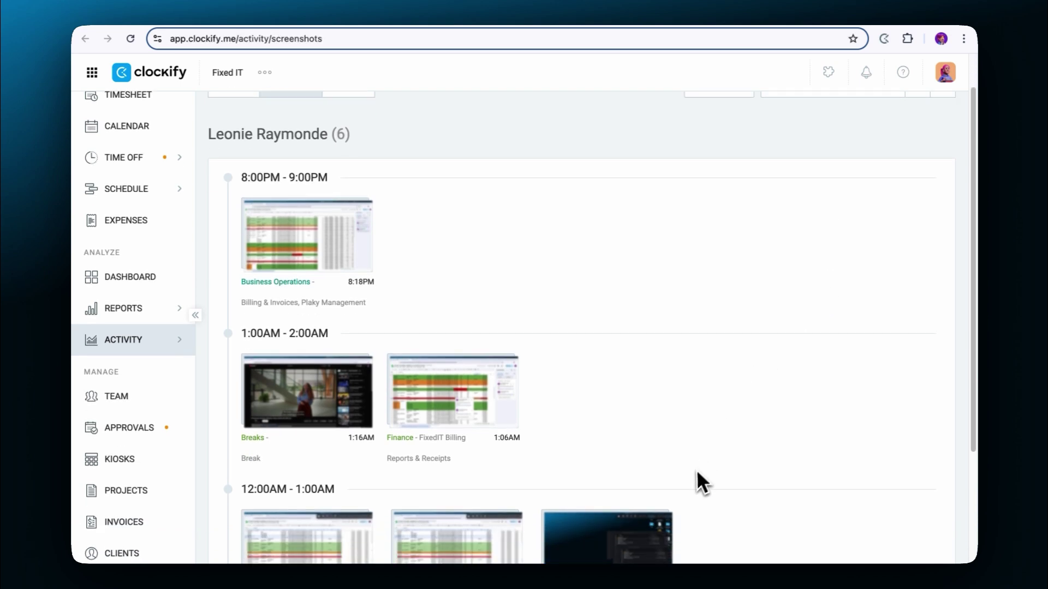
# Delete screenshots from the 12:00AM hour and check this week's time entries.
pyautogui.moveTo(657, 527)
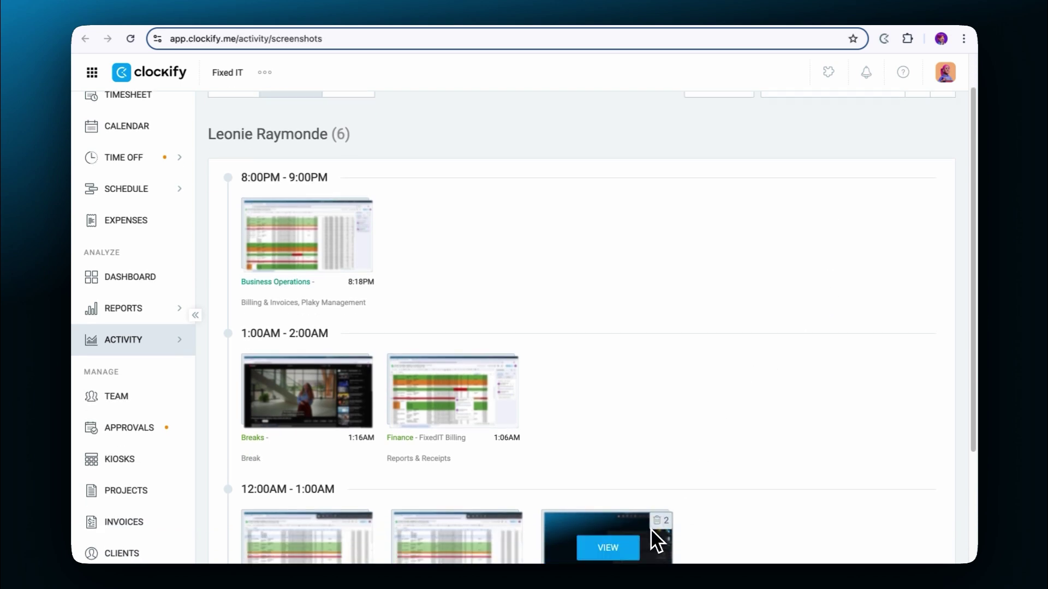
pyautogui.click(658, 521)
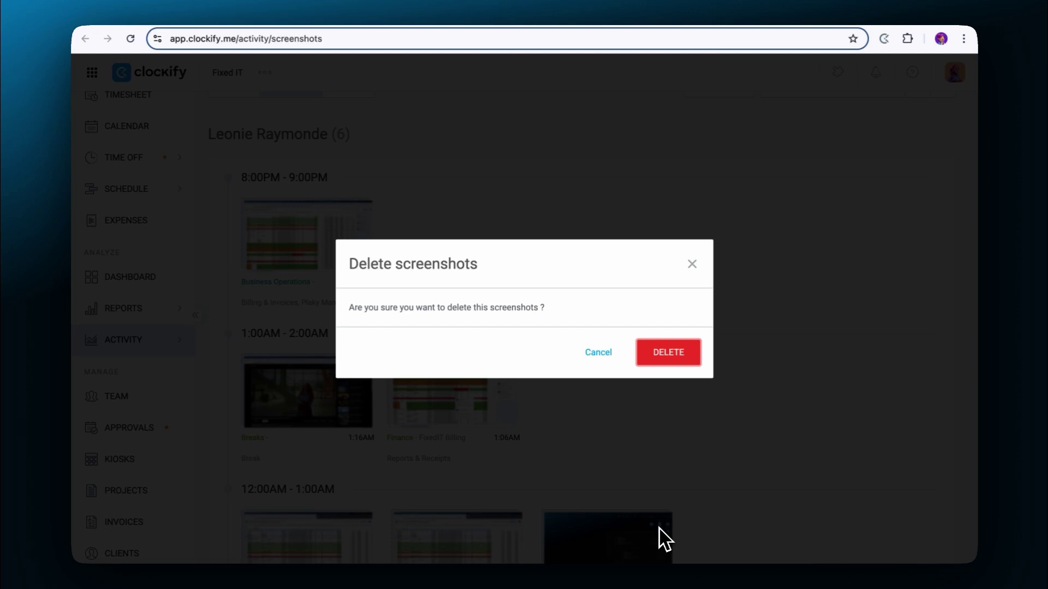
pyautogui.click(670, 356)
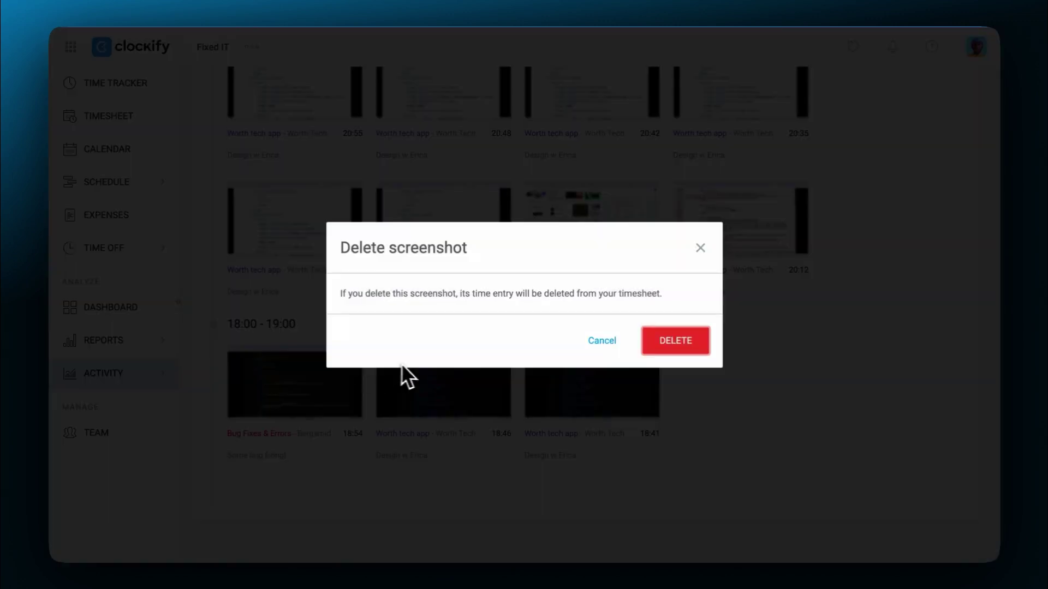
pyautogui.click(669, 347)
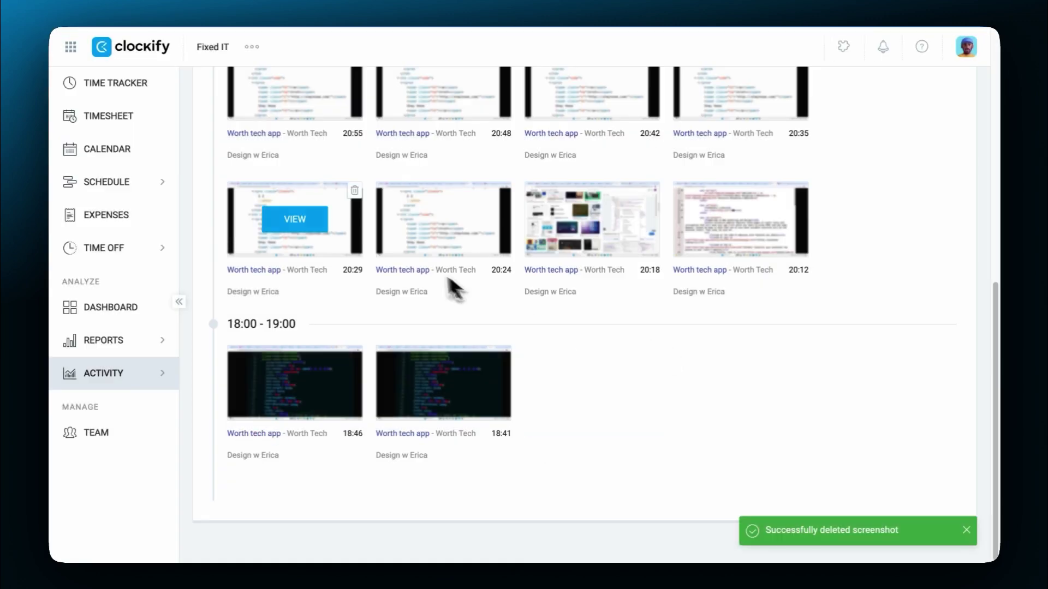
pyautogui.click(159, 90)
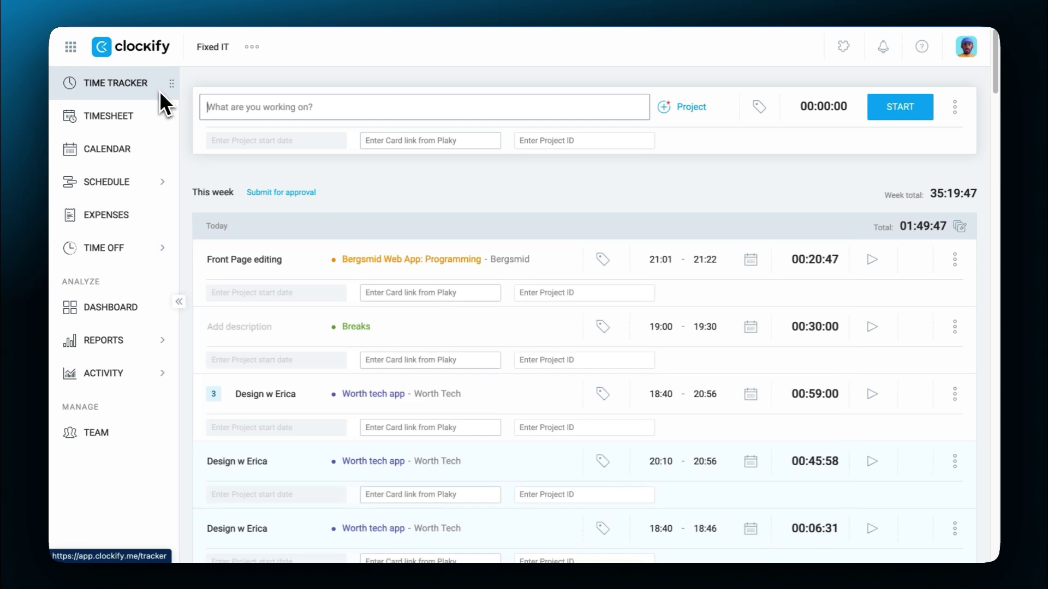
# Delete two more screenshots and return to the time entries to verify Front Page editing.
pyautogui.moveTo(124, 349)
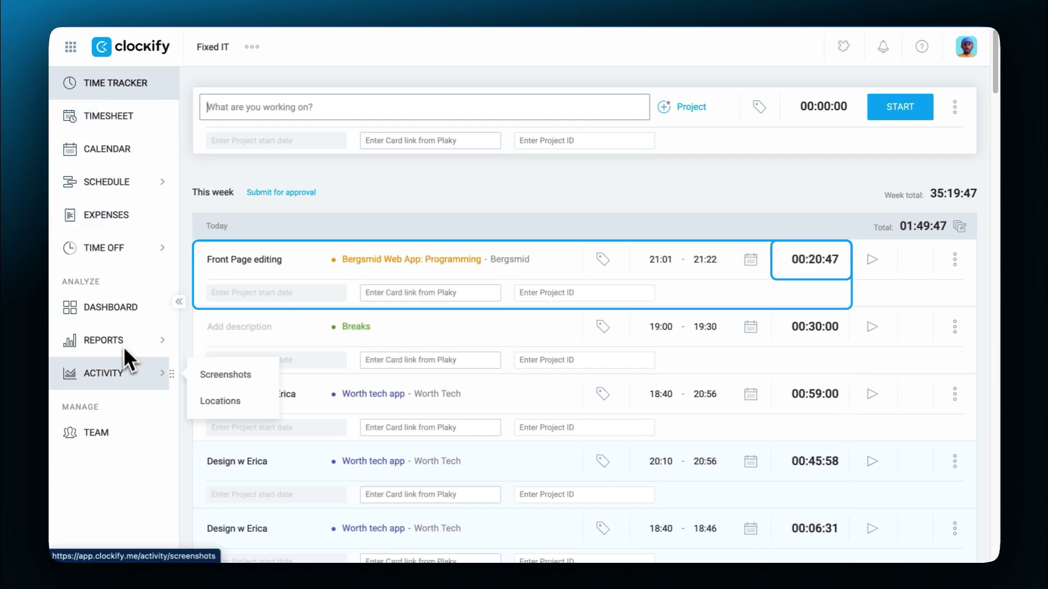
pyautogui.click(197, 375)
pyautogui.click(503, 235)
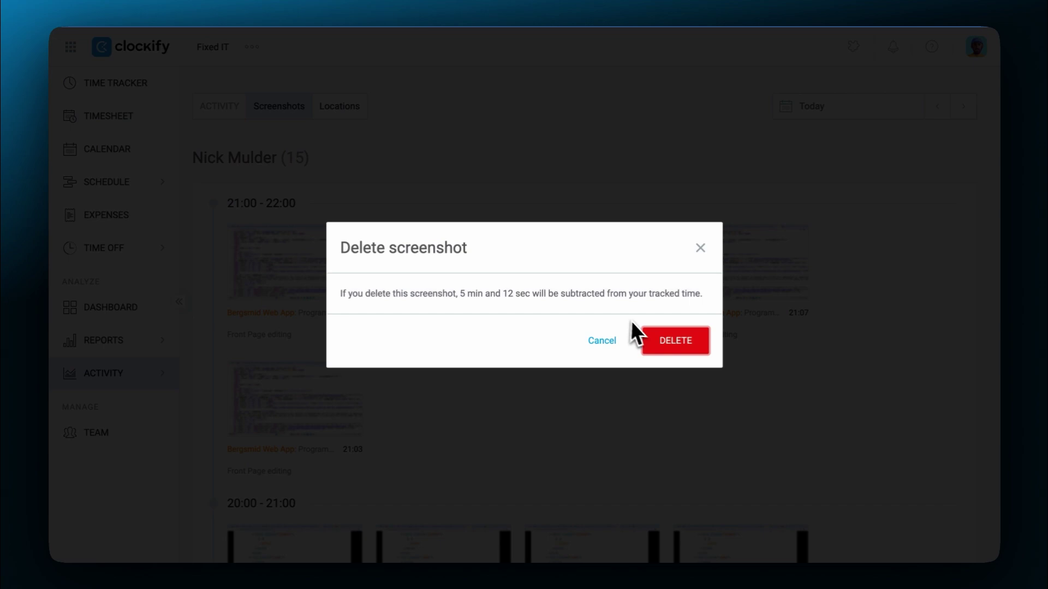
pyautogui.click(671, 340)
pyautogui.click(651, 234)
pyautogui.click(675, 341)
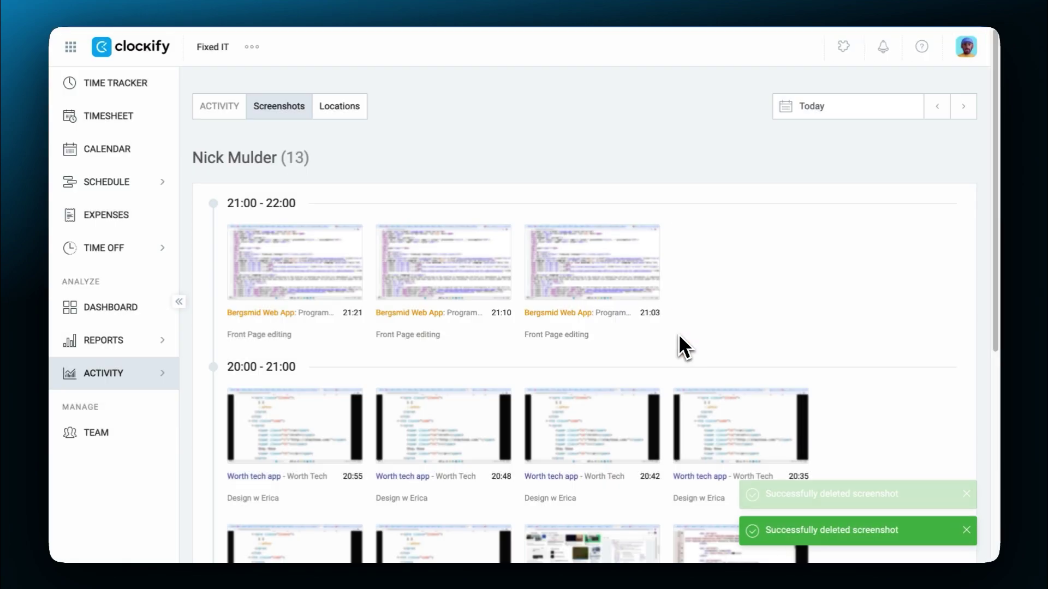
pyautogui.click(148, 92)
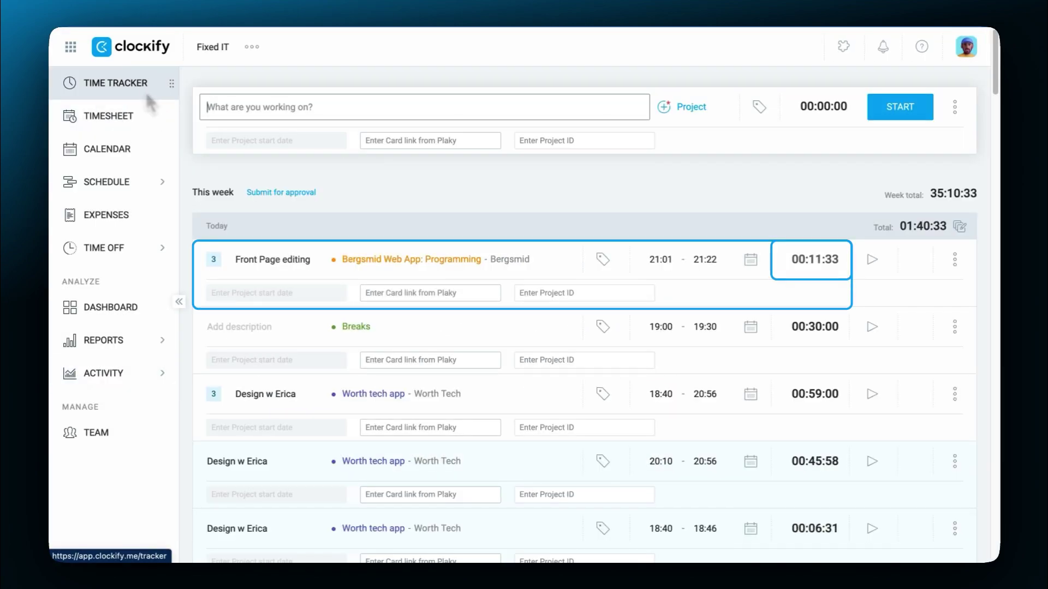
# Delete the three Front Page editing entries.
pyautogui.click(956, 261)
pyautogui.click(933, 318)
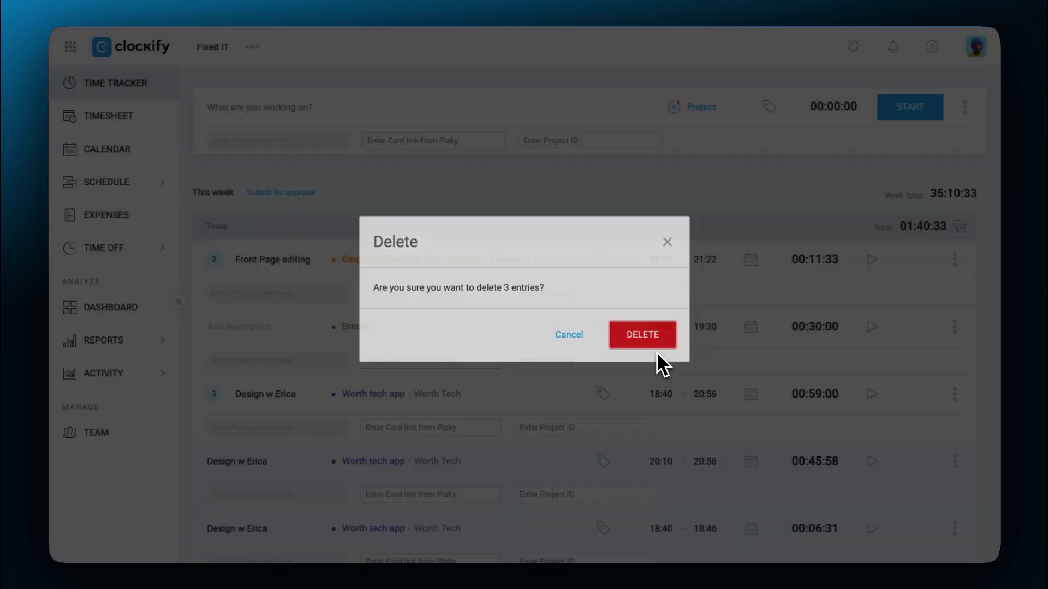
pyautogui.click(656, 352)
# Go back to the Screenshots activity page.
pyautogui.moveTo(126, 327)
pyautogui.moveTo(127, 369)
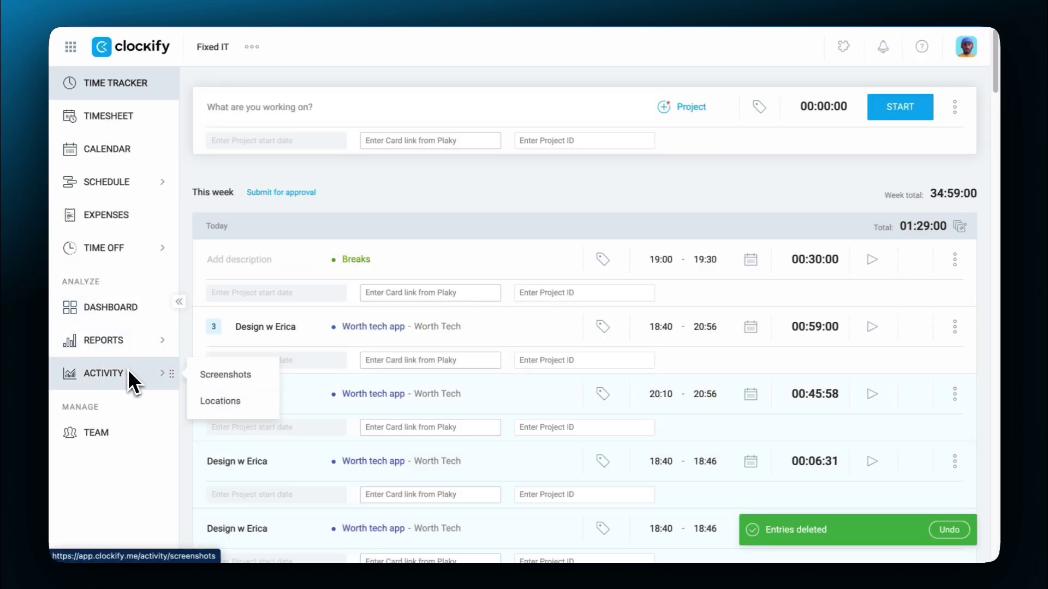
pyautogui.click(212, 375)
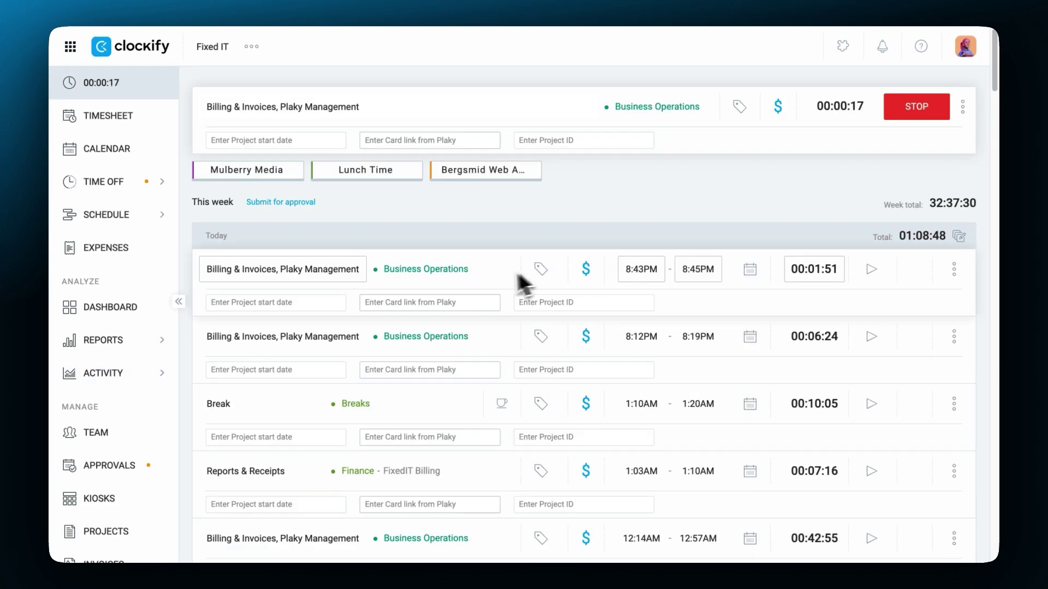
# Open the Dashboard and scroll down to the Team activities table.
pyautogui.click(141, 306)
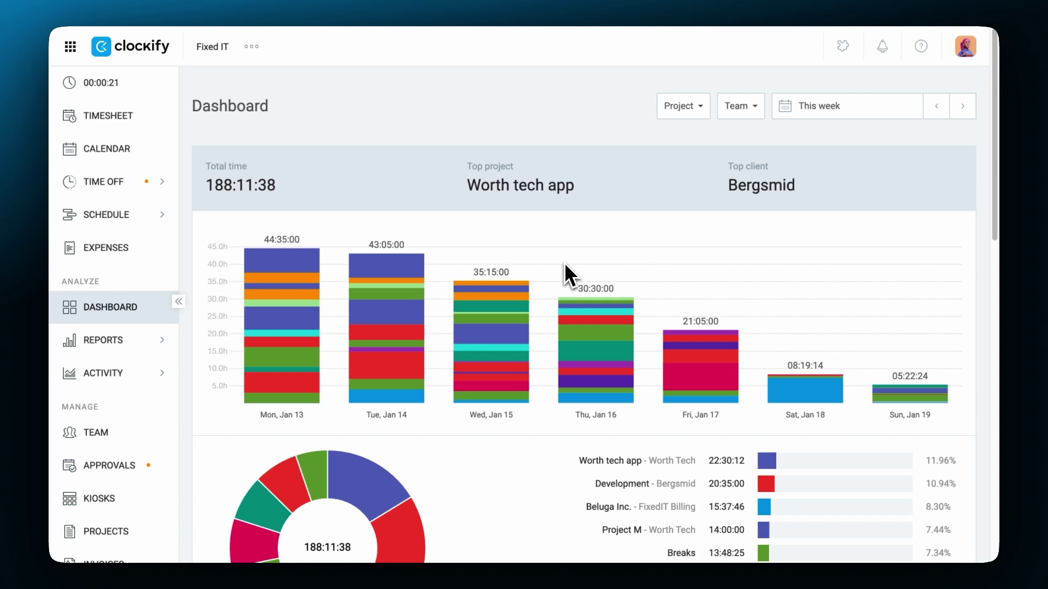
pyautogui.scroll(-3, 564, 263)
pyautogui.scroll(-4, 584, 314)
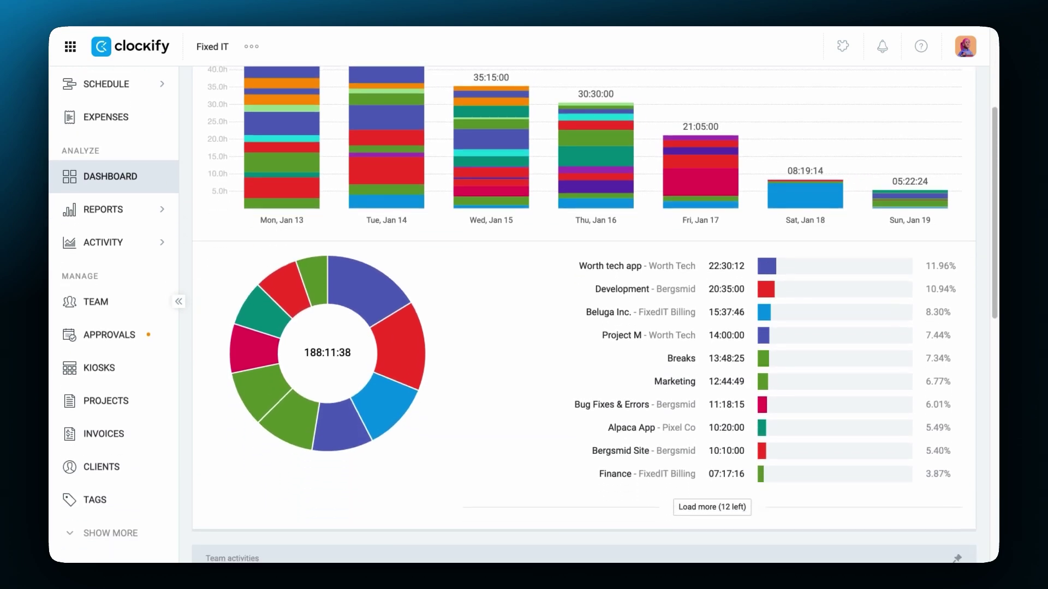
pyautogui.scroll(-8, 595, 315)
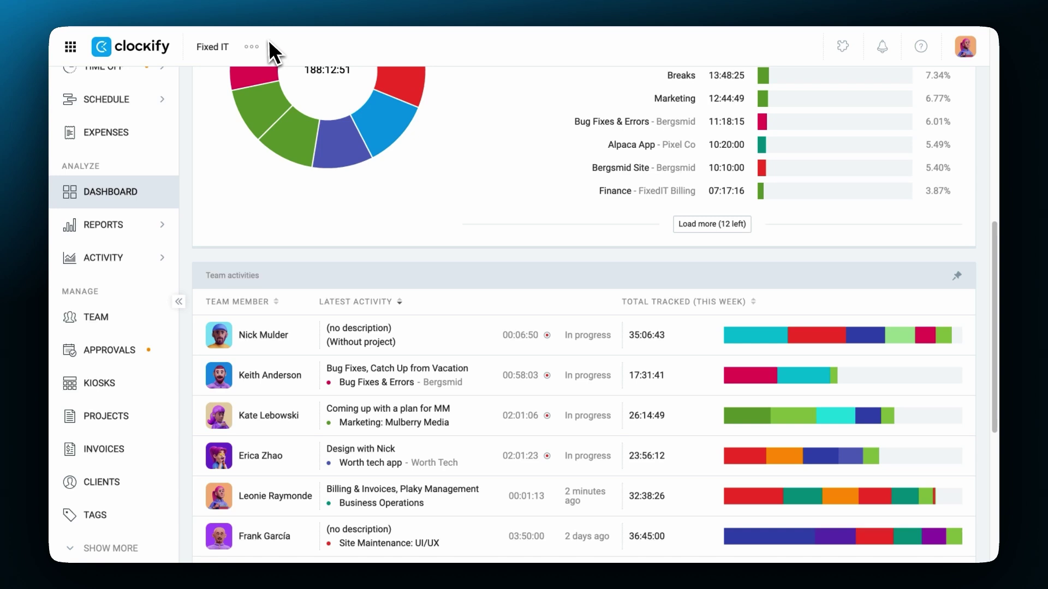
# Switch screenshot capturing back on in Workspace settings and agree to the confirmation.
pyautogui.click(257, 47)
pyautogui.click(280, 67)
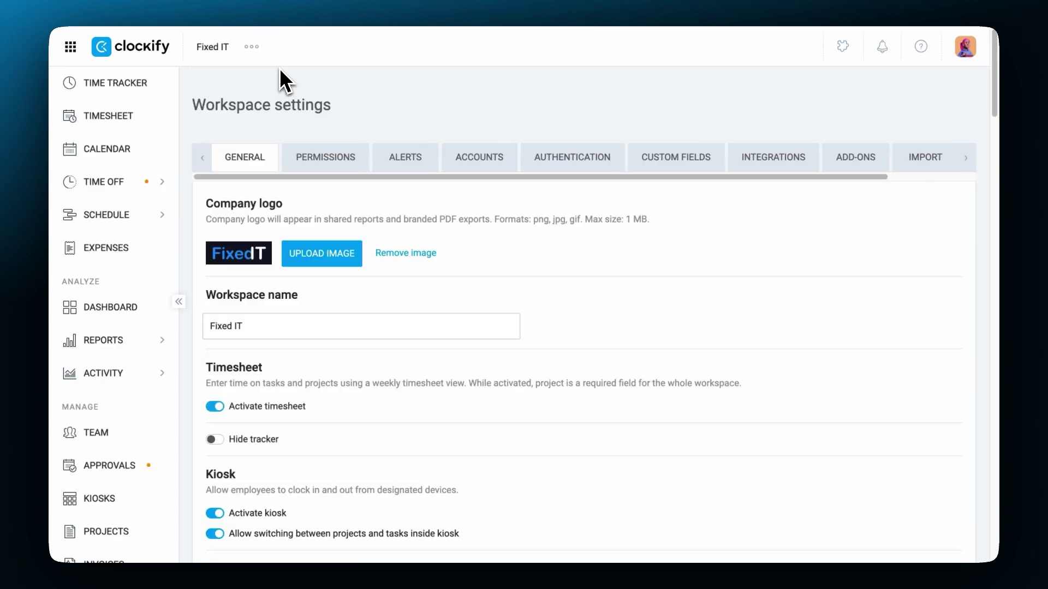
pyautogui.click(331, 149)
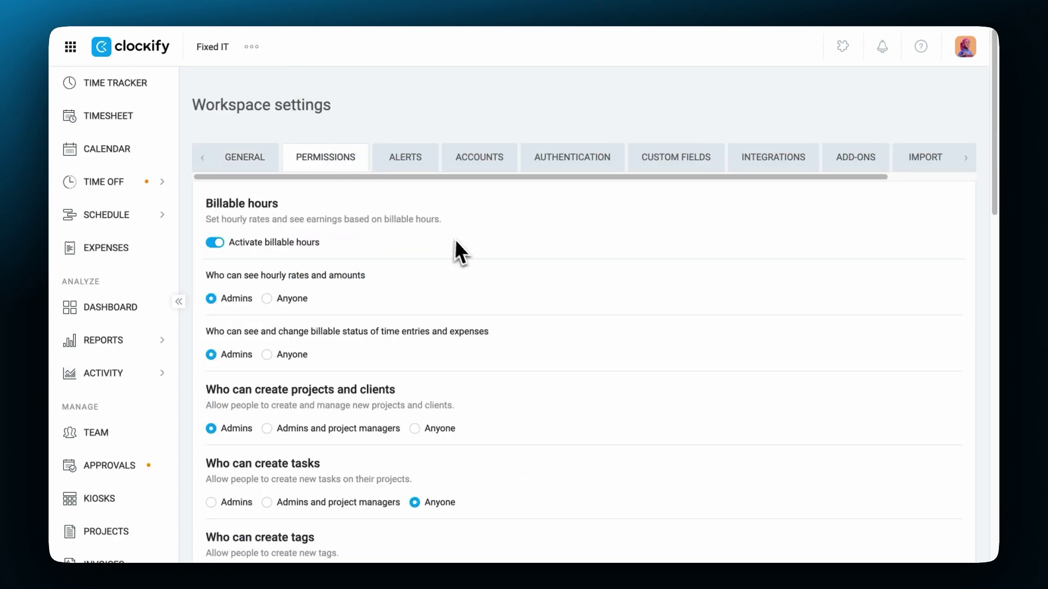
pyautogui.scroll(-20, 480, 260)
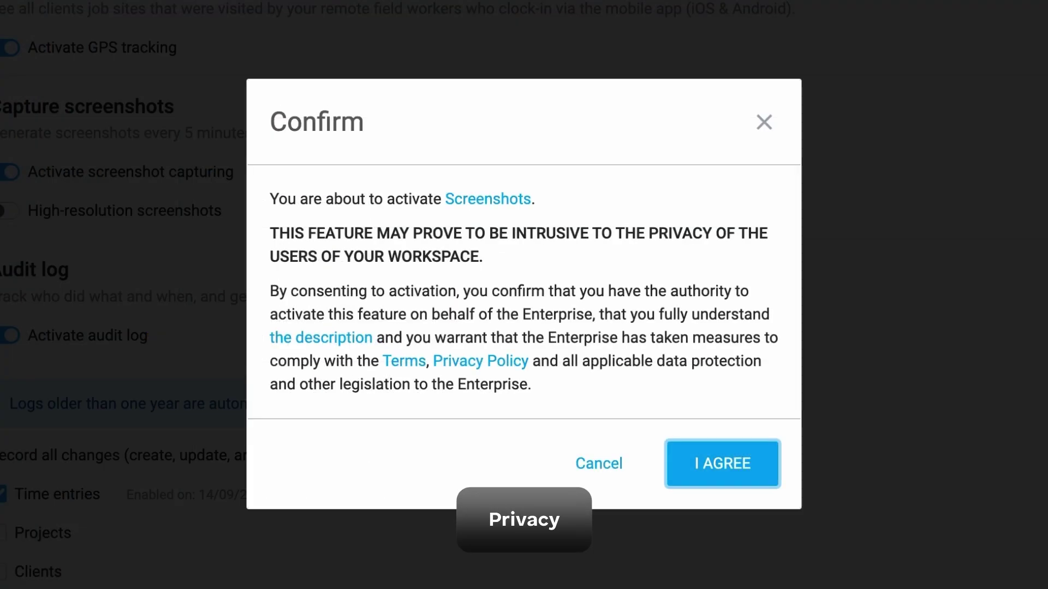
pyautogui.click(721, 475)
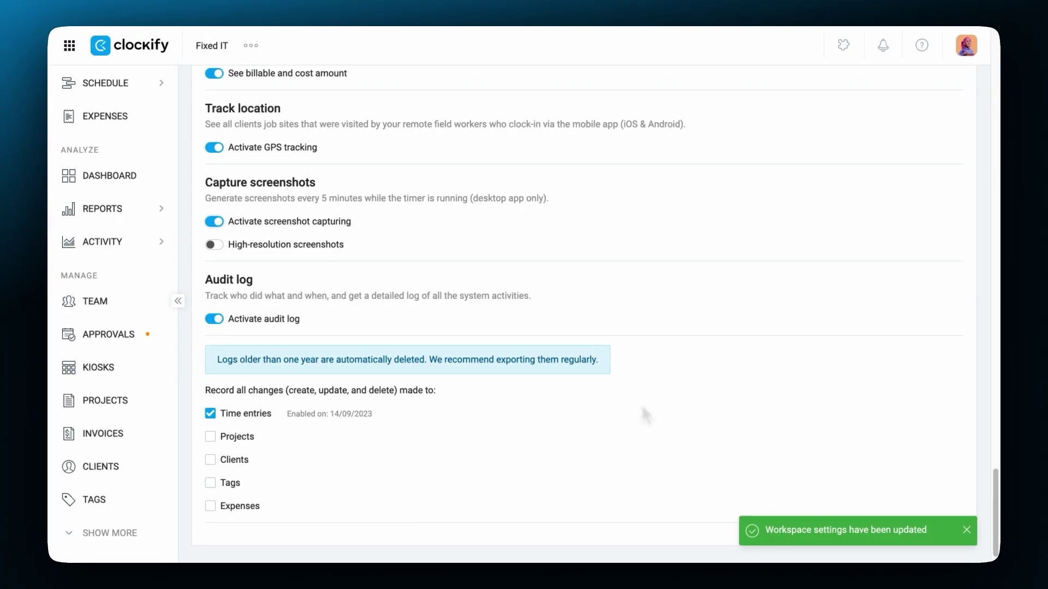
# Check the new notification, then filter the Screenshots page to one teammate's ten captures.
pyautogui.click(882, 49)
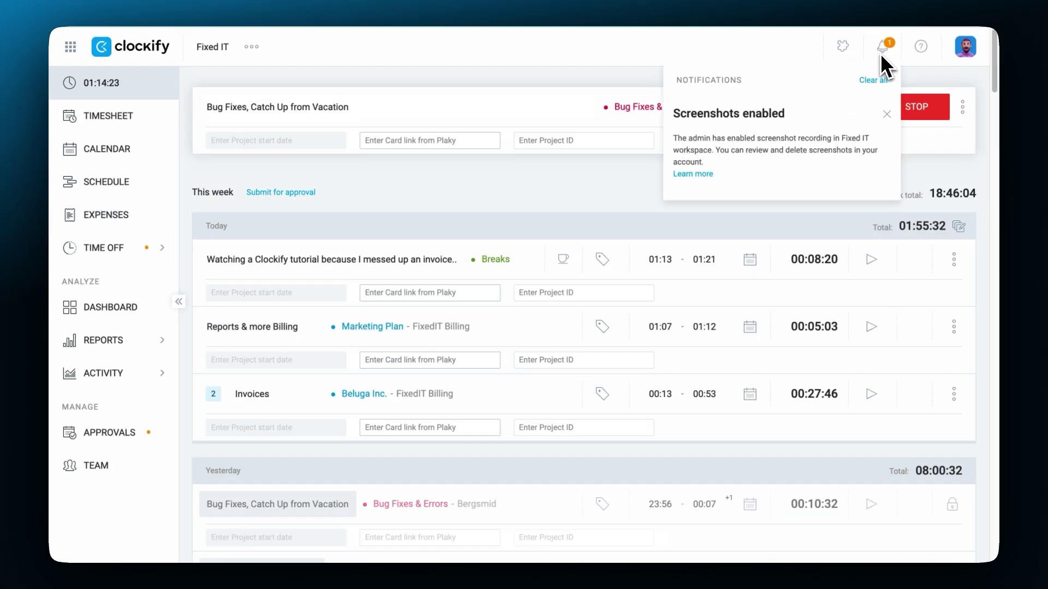
pyautogui.click(880, 53)
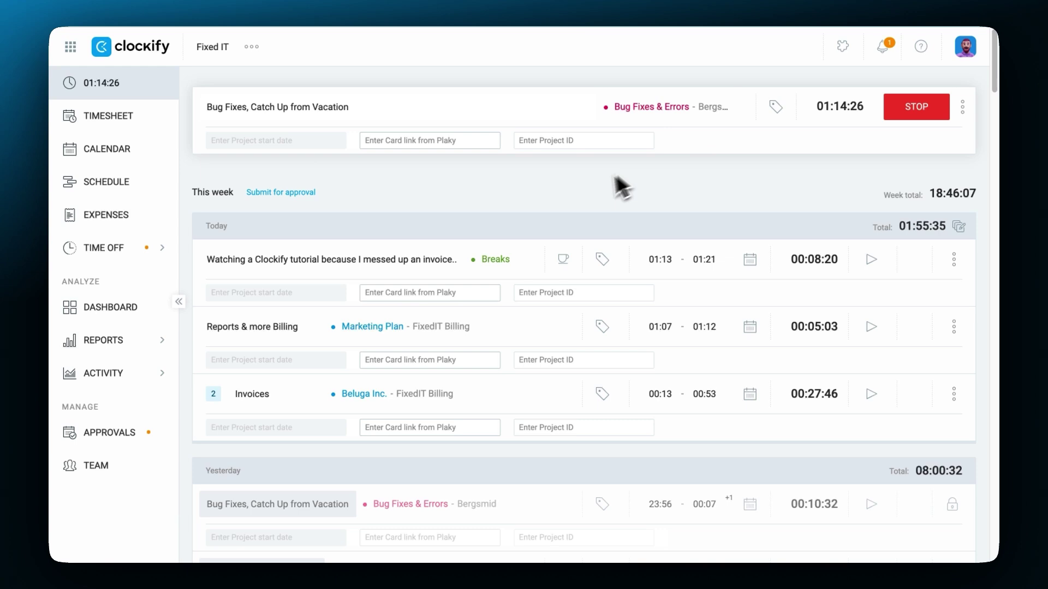
pyautogui.click(205, 377)
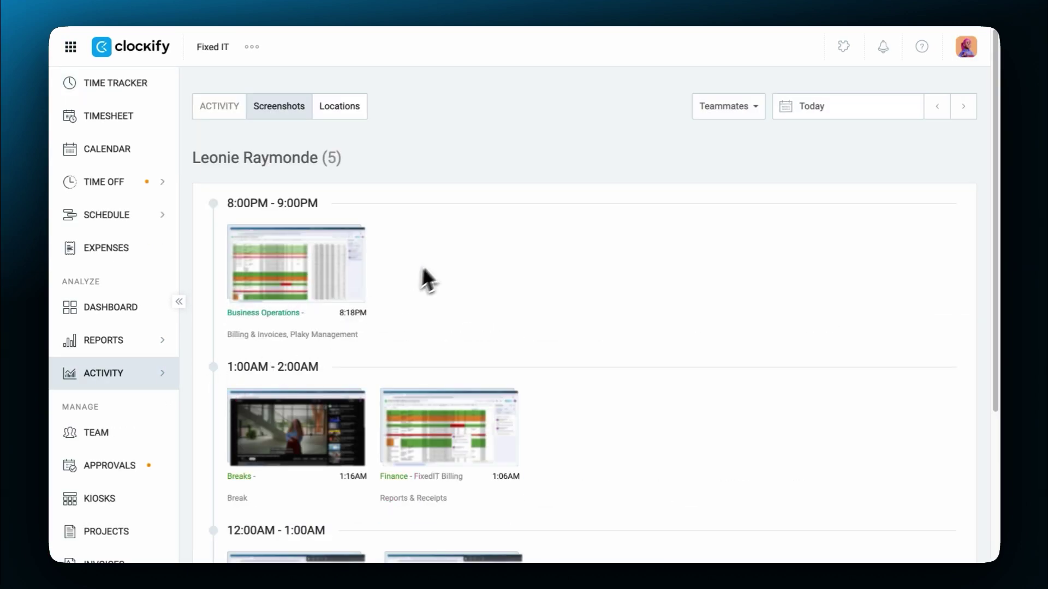
pyautogui.click(734, 116)
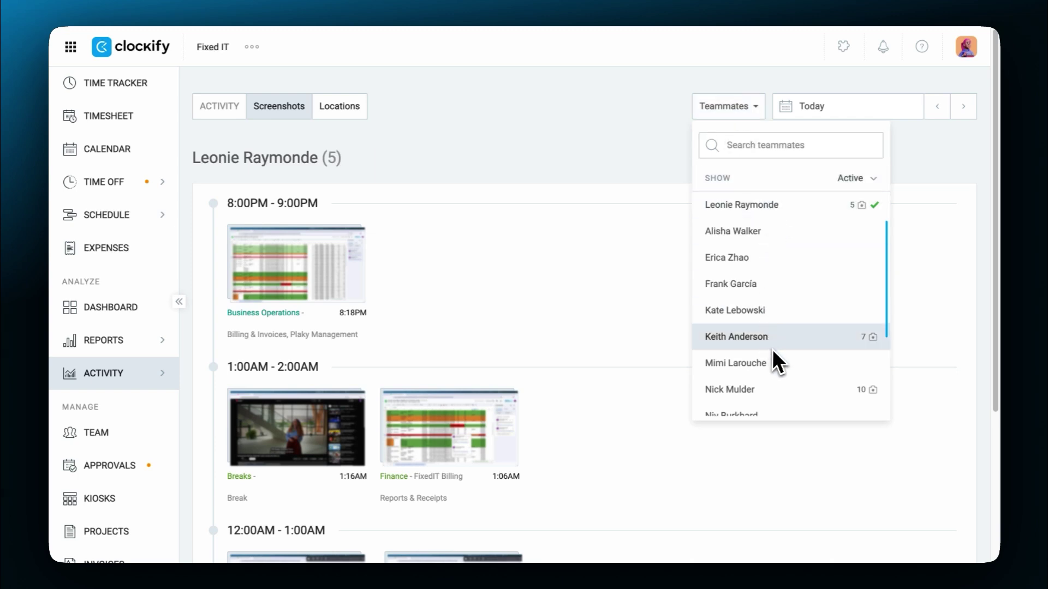
pyautogui.click(778, 392)
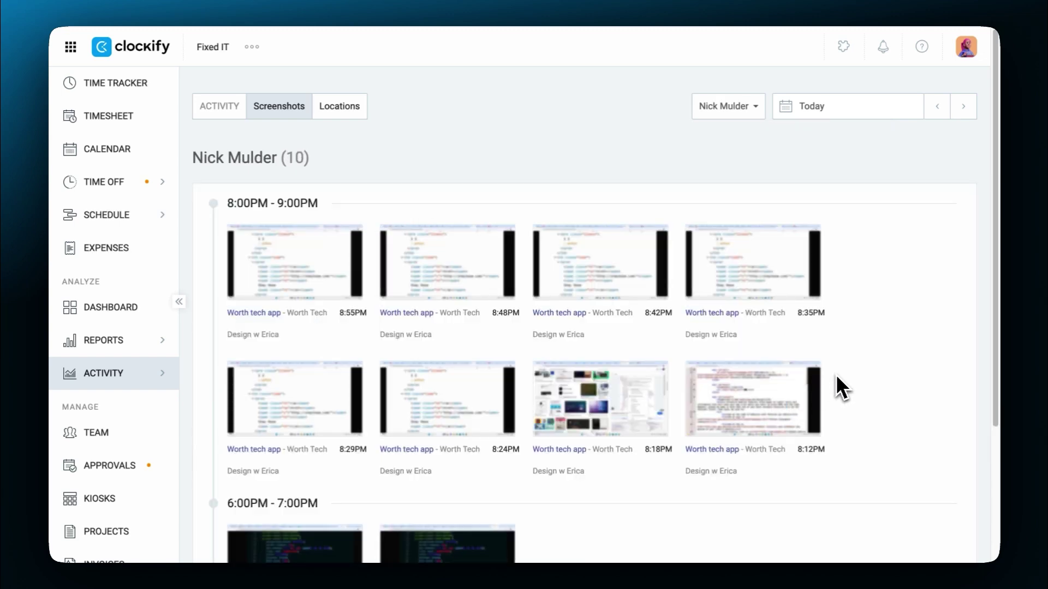
pyautogui.scroll(-1, 836, 377)
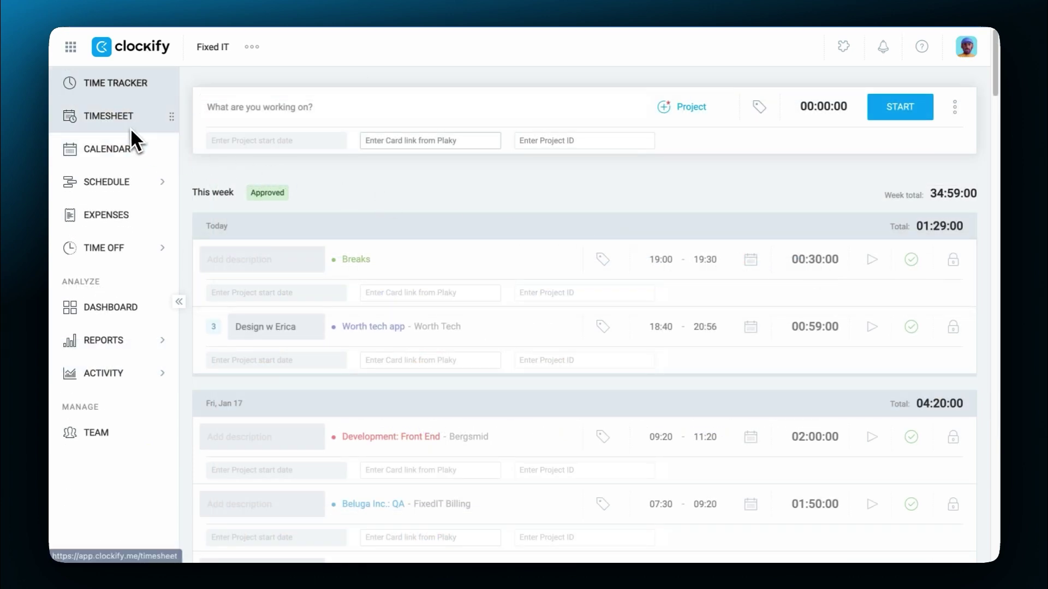
# Enable high-resolution screenshots, then switch the Screenshots page to the teammate with nine captures.
pyautogui.click(130, 127)
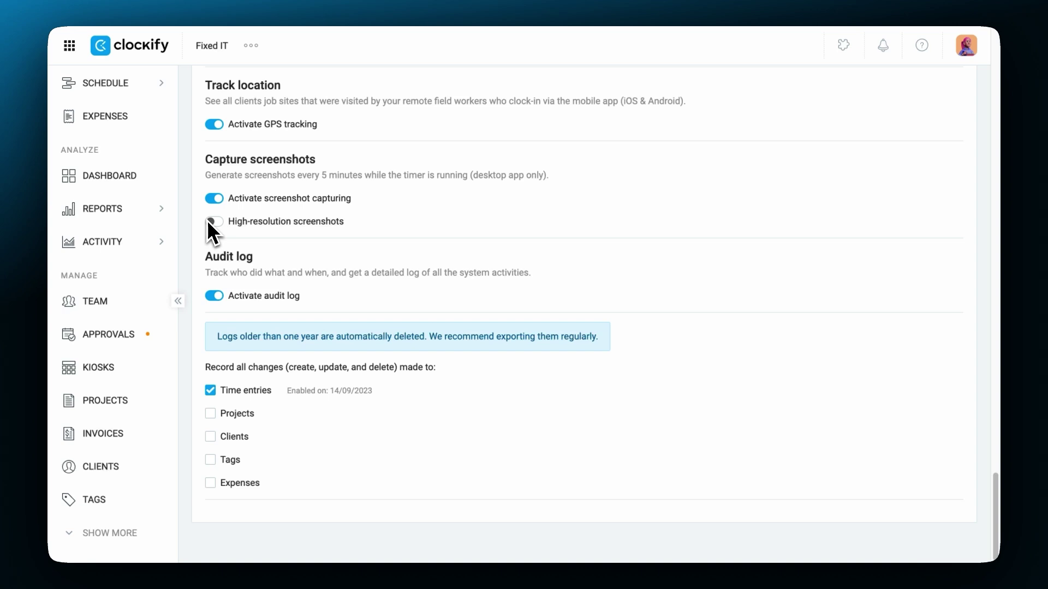
pyautogui.click(207, 221)
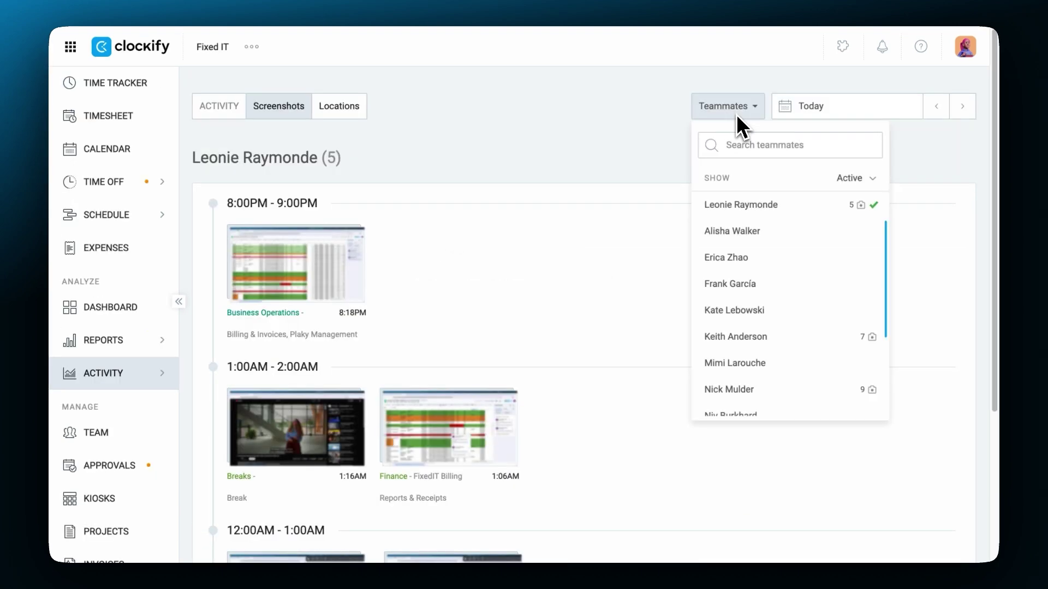
pyautogui.click(777, 335)
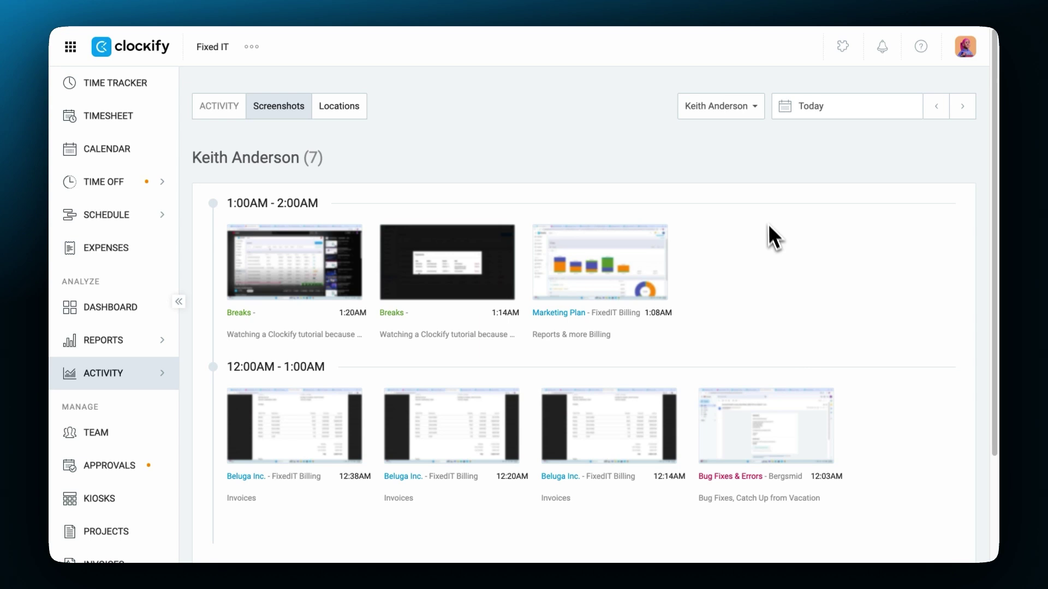
pyautogui.click(742, 109)
pyautogui.click(791, 385)
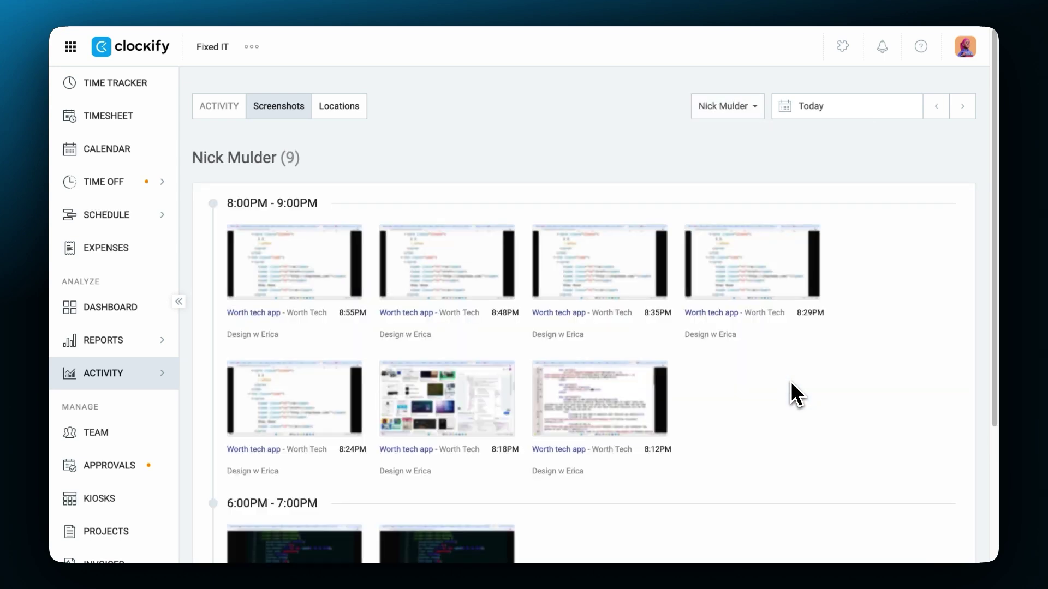